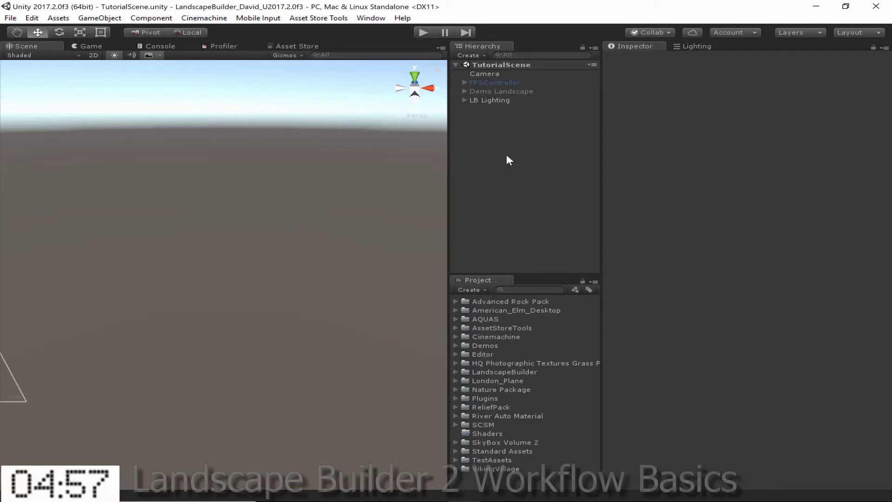
Open the Landscape Builder Editor from the Window menu and dock it beside the Inspector and Lighting tabs
{"action": "left_click", "coordinate": [379, 18]}
{"action": "mouse_move", "coordinate": [438, 100]}
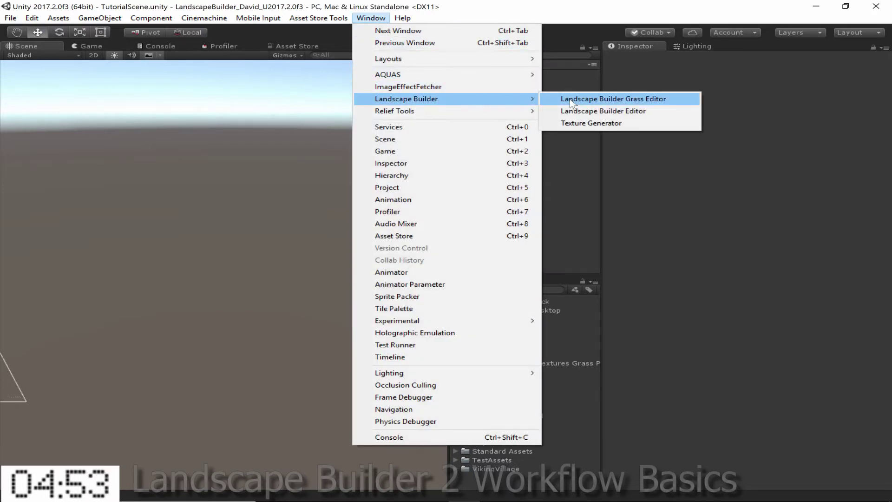
{"action": "left_click", "coordinate": [572, 111]}
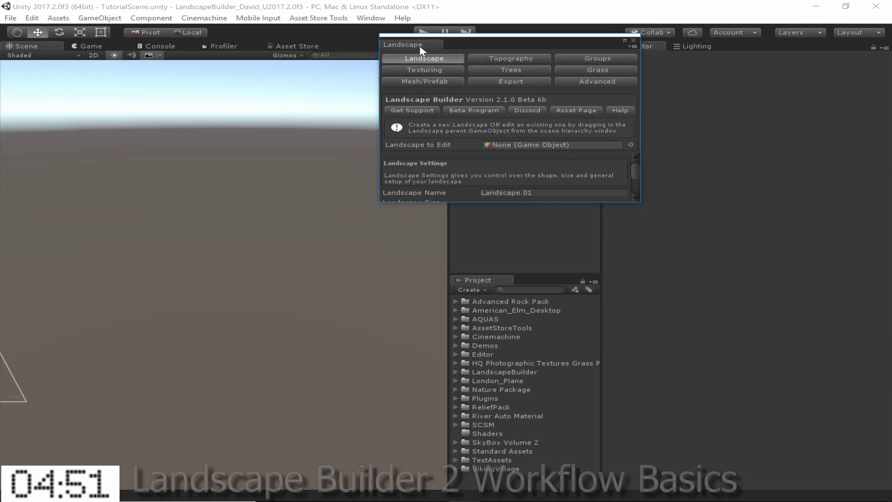
{"action": "left_click_drag", "start_coordinate": [420, 45], "coordinate": [772, 53]}
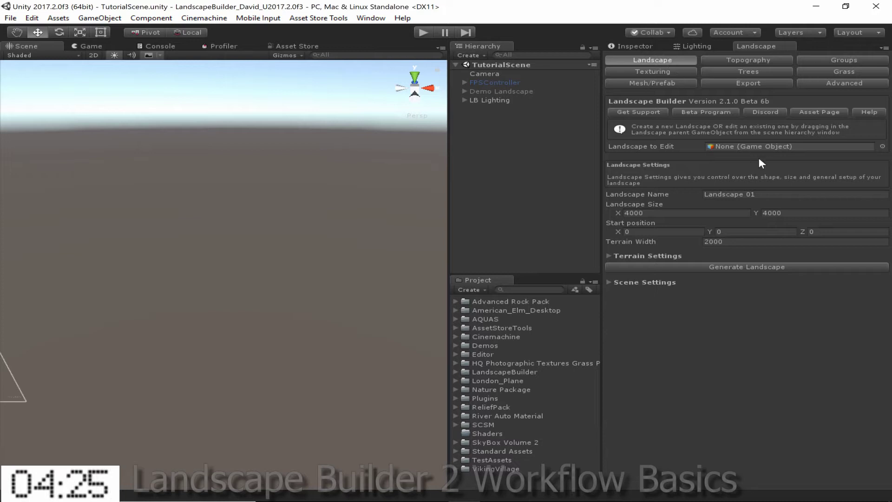
Rename the landscape to 'Demo Landscape', set Terrain Height to 1000, and generate the flat terrain
{"action": "left_click", "coordinate": [767, 193]}
{"action": "type", "text": "D"}
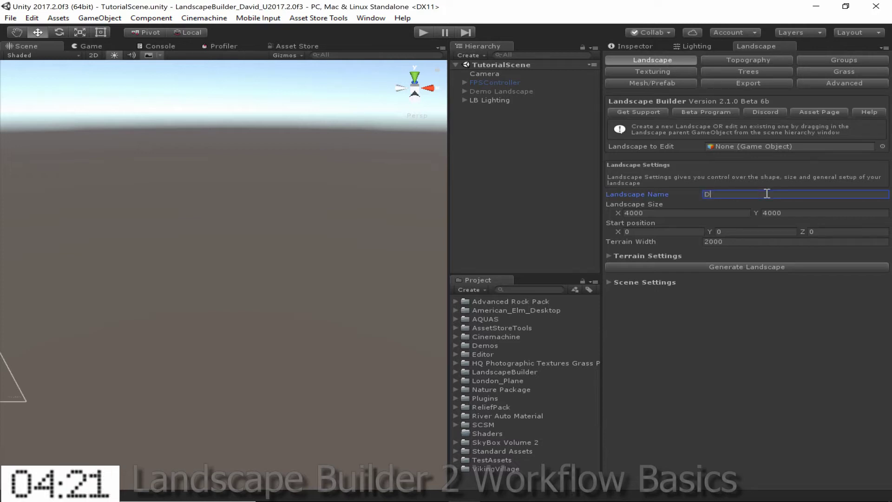
{"action": "type", "text": "emo Landsca"}
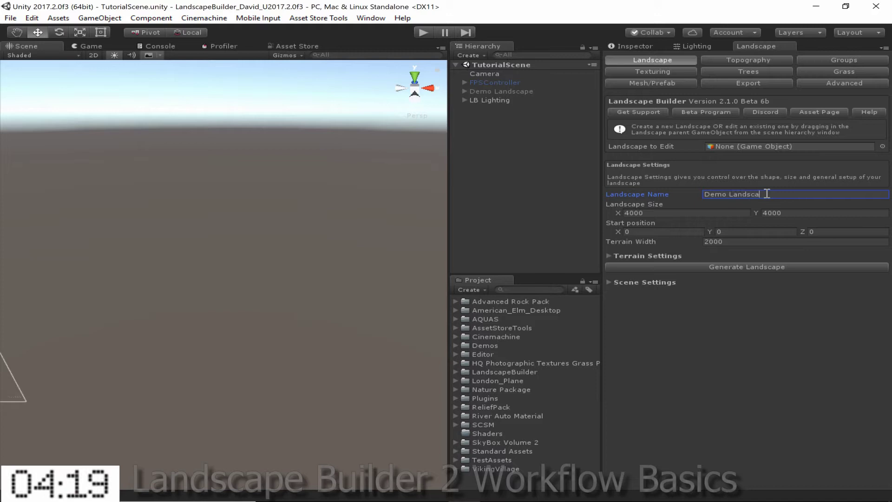
{"action": "type", "text": "pe"}
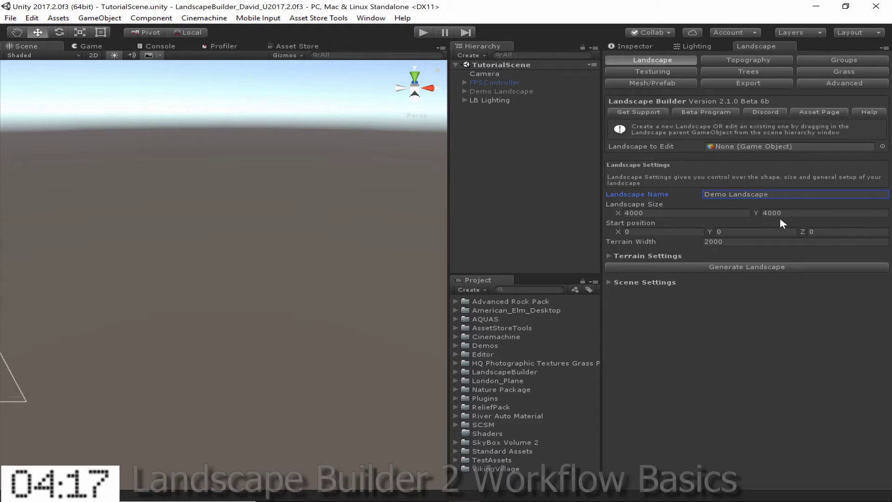
{"action": "left_click", "coordinate": [607, 256]}
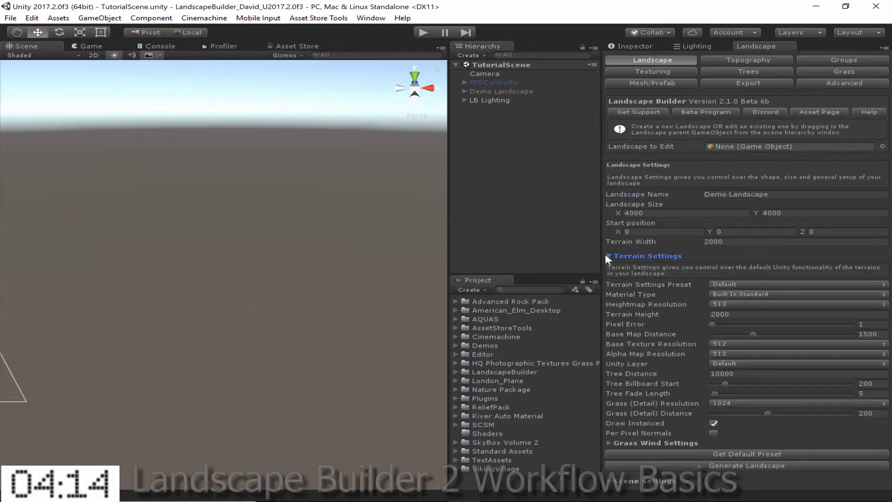
{"action": "left_click", "coordinate": [724, 315]}
{"action": "type", "text": "1000"}
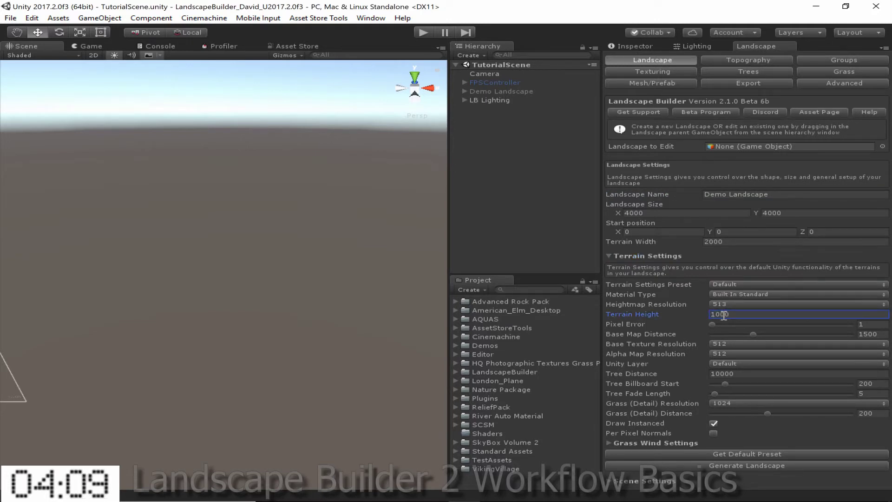
{"action": "left_click", "coordinate": [758, 465]}
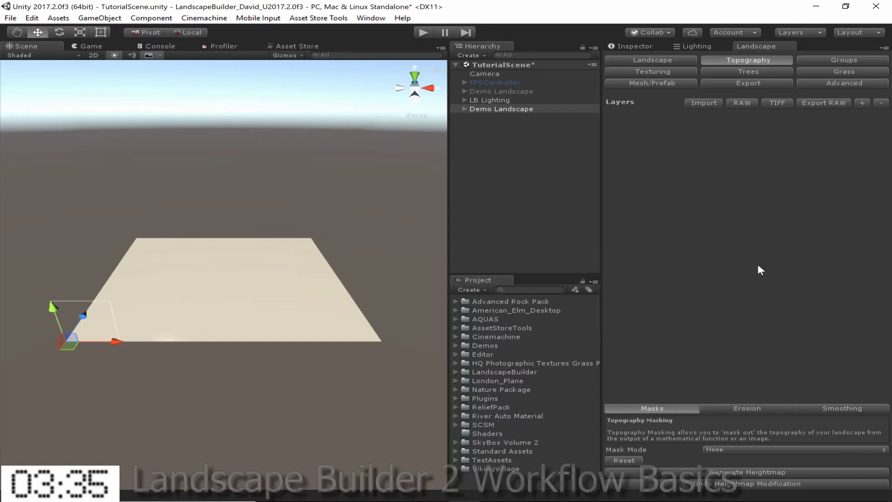
Add topography Layer 1 using the Plains Base preset
{"action": "left_click", "coordinate": [858, 103]}
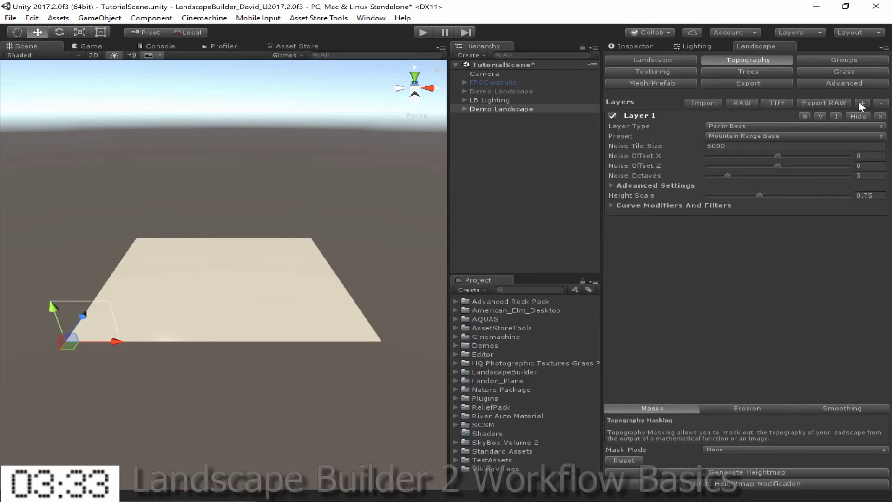
{"action": "left_click", "coordinate": [758, 135]}
{"action": "left_click", "coordinate": [765, 280]}
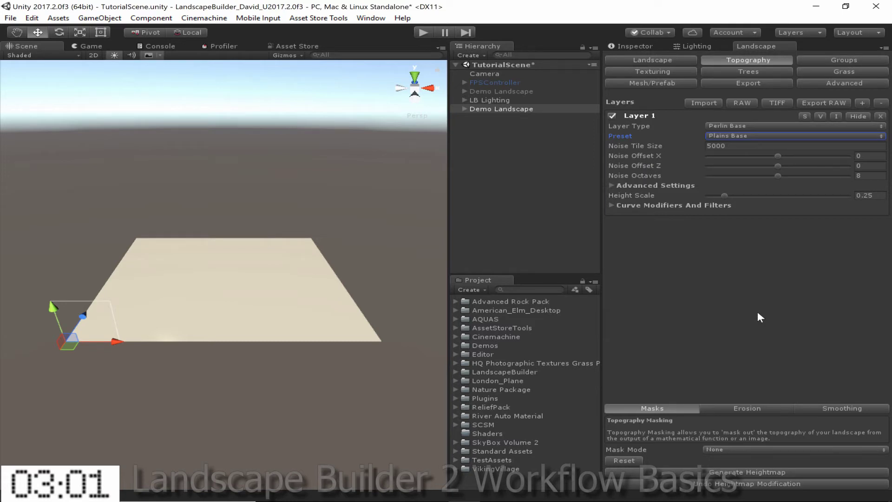
Enable GPU acceleration for topography, texturing, paths and the remaining option in Advanced settings
{"action": "left_click", "coordinate": [860, 84]}
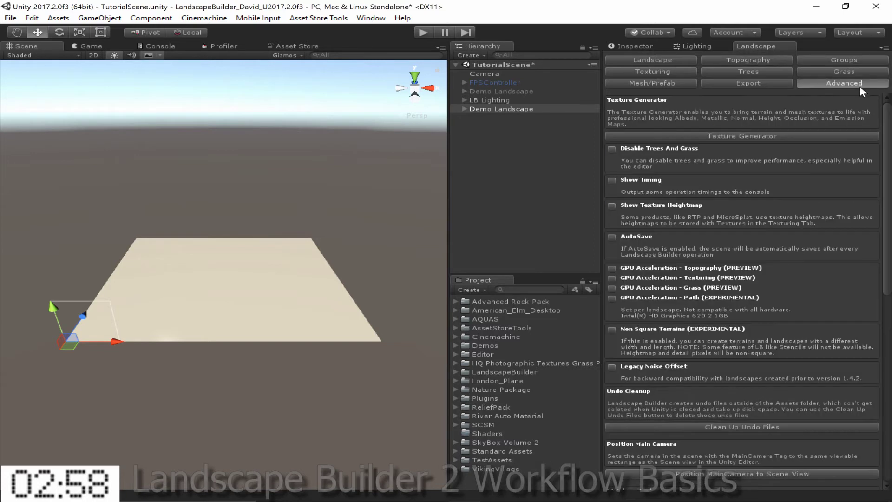
{"action": "left_click", "coordinate": [611, 269]}
{"action": "left_click", "coordinate": [612, 279]}
{"action": "left_click", "coordinate": [612, 298]}
Generate the heightmap from the Plains Base layer, then add topography Layer 2
{"action": "left_click", "coordinate": [760, 60]}
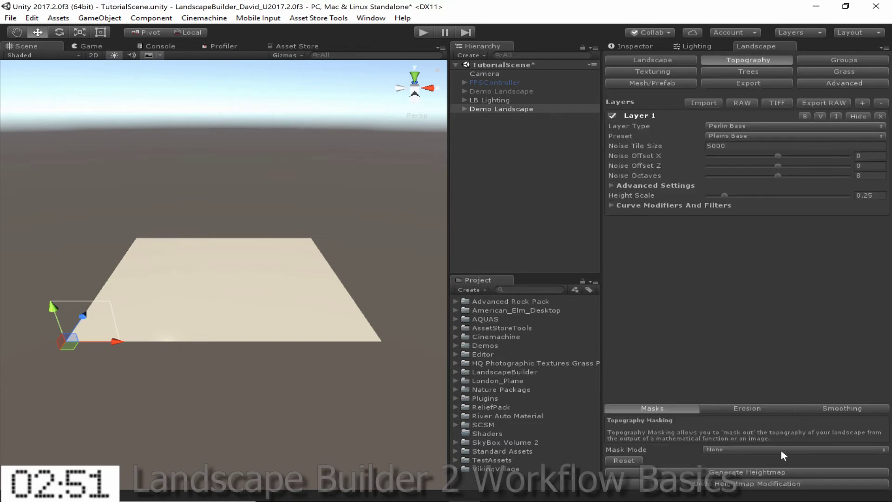
{"action": "left_click", "coordinate": [759, 471]}
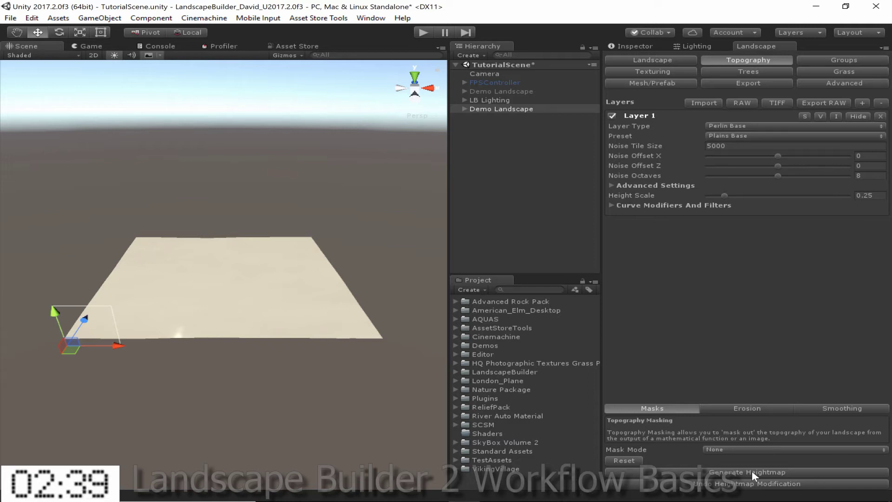
{"action": "left_click", "coordinate": [867, 101]}
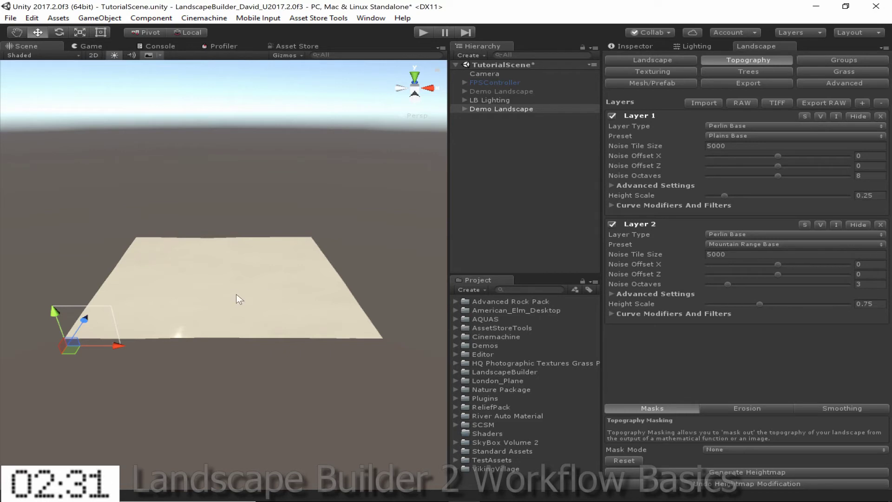
Make Layer 2 an Image Modifier using Mesas > UtahStraightCliffsFormation and enable the Volume Picker
{"action": "left_click", "coordinate": [784, 235]}
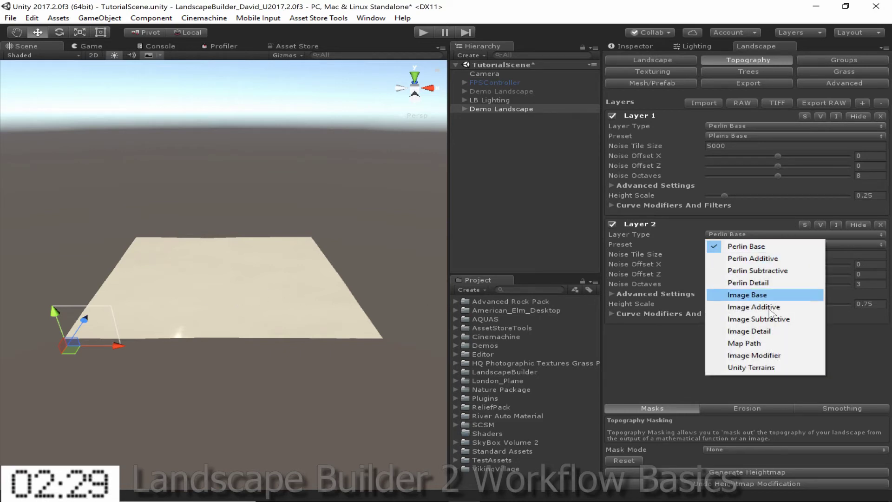
{"action": "left_click", "coordinate": [754, 355]}
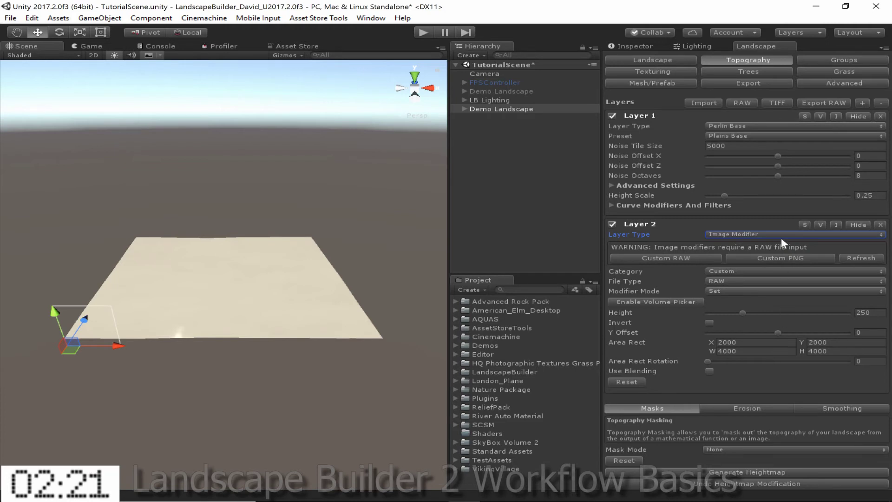
{"action": "left_click", "coordinate": [733, 271]}
{"action": "left_click", "coordinate": [737, 308]}
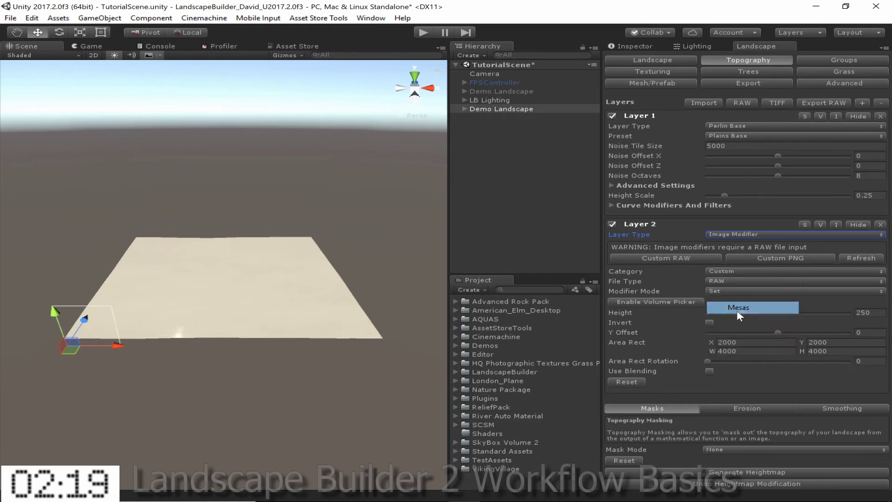
{"action": "left_click", "coordinate": [738, 290]}
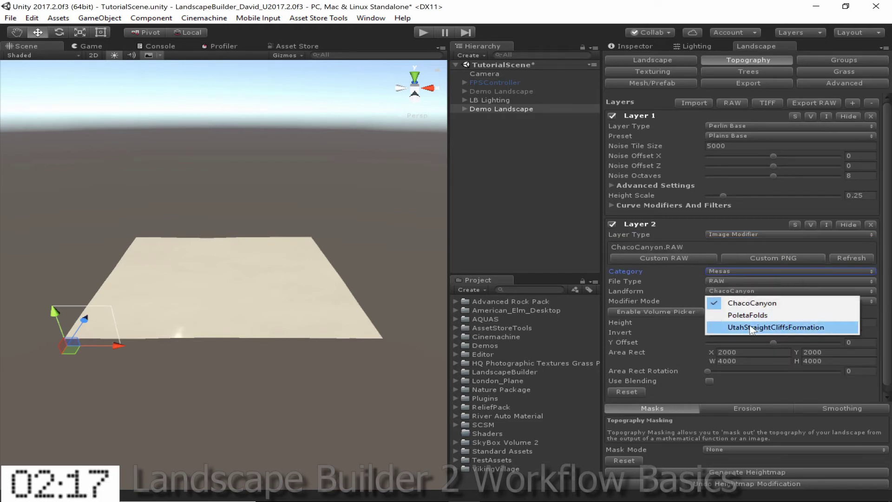
{"action": "left_click", "coordinate": [750, 324]}
{"action": "left_click", "coordinate": [665, 310]}
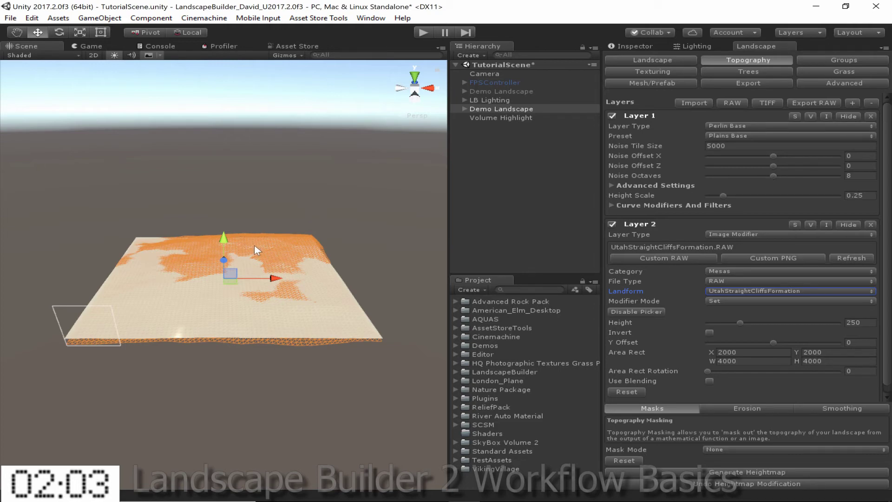
Scale Layer 2's volume to height 1000, rotate it about 44.66°, lower it to Y -299.25, and enable blending
{"action": "key", "text": "r"}
{"action": "left_click_drag", "start_coordinate": [224, 237], "coordinate": [215, 75]}
{"action": "key", "text": "e"}
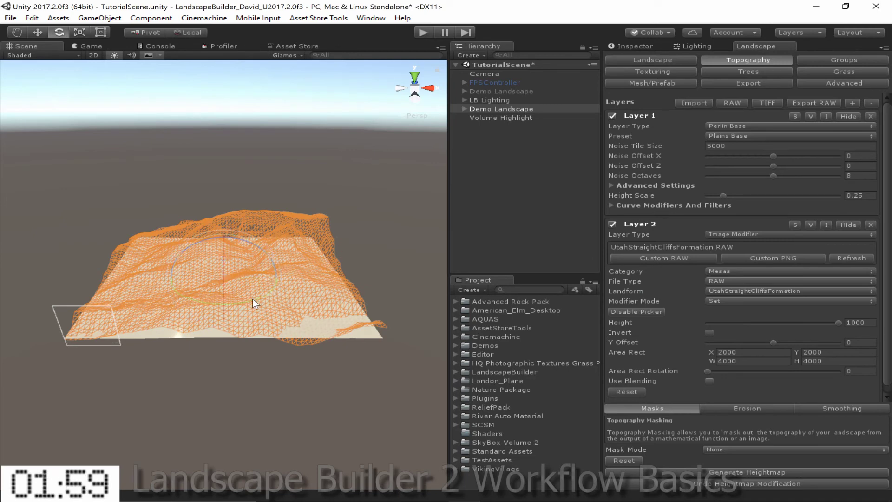
{"action": "left_click_drag", "start_coordinate": [253, 299], "coordinate": [182, 314]}
{"action": "key", "text": "w"}
{"action": "left_click_drag", "start_coordinate": [228, 243], "coordinate": [227, 255]}
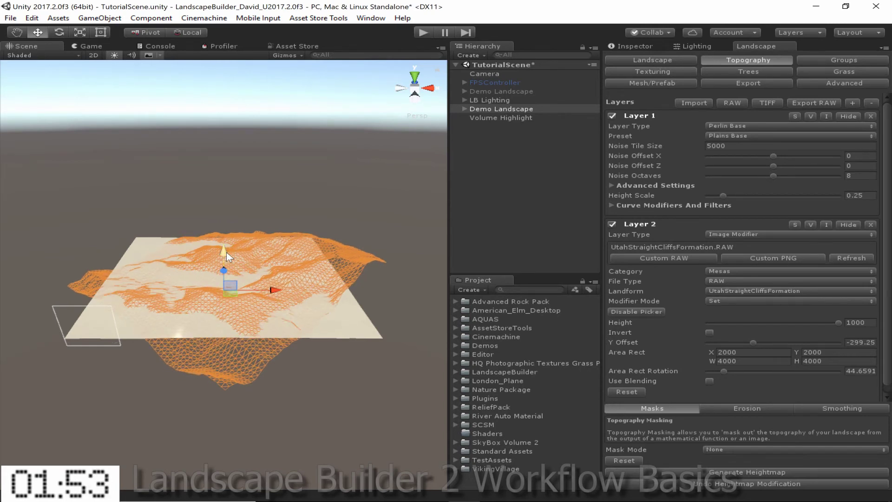
{"action": "left_click", "coordinate": [710, 380]}
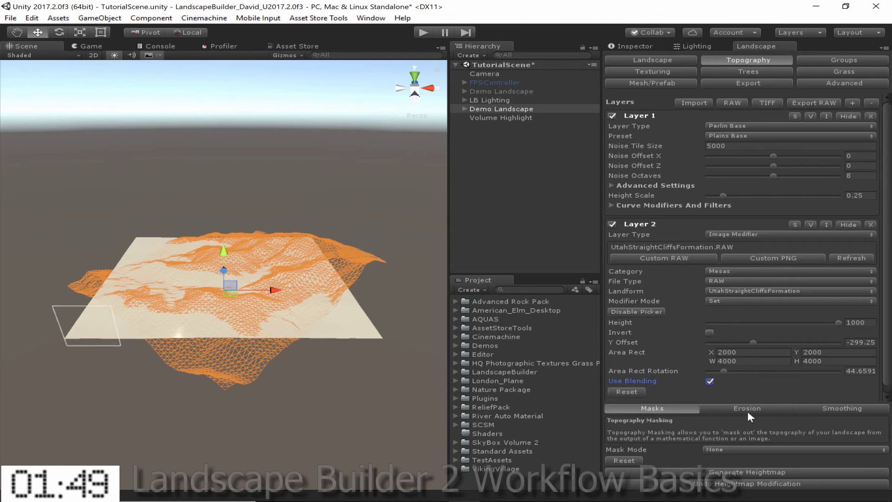
Disable the Volume Picker and regenerate the heightmap so the Utah cliff mesas appear
{"action": "left_click", "coordinate": [623, 310]}
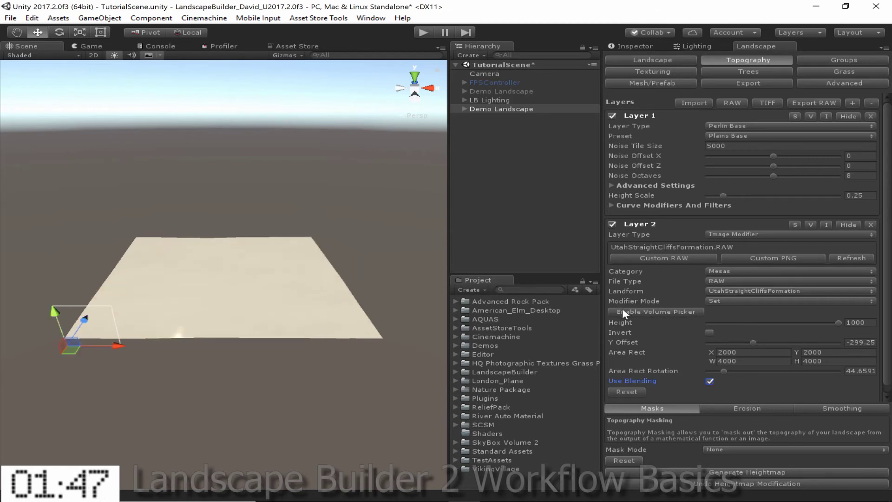
{"action": "left_click", "coordinate": [752, 473]}
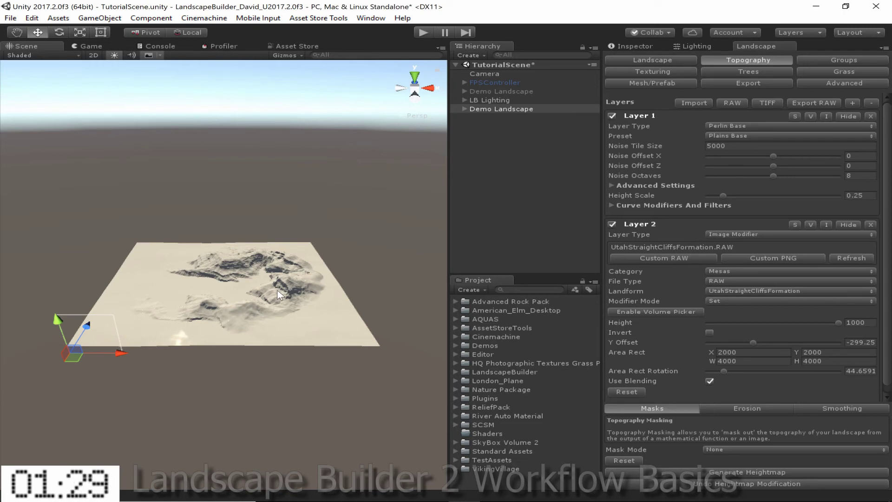
Collapse Layers 1 and 2, add Layer 3 with the Default Detail preset, and regenerate the heightmap
{"action": "left_click", "coordinate": [849, 225]}
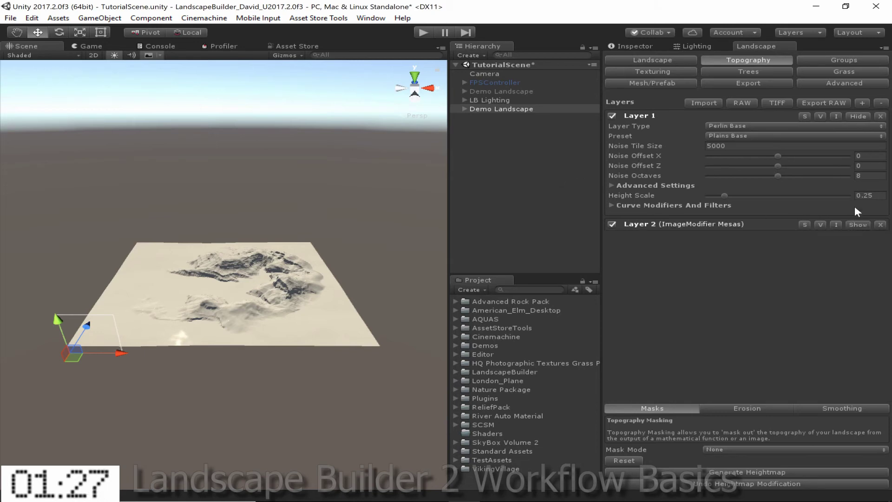
{"action": "left_click", "coordinate": [859, 116]}
{"action": "left_click", "coordinate": [862, 102]}
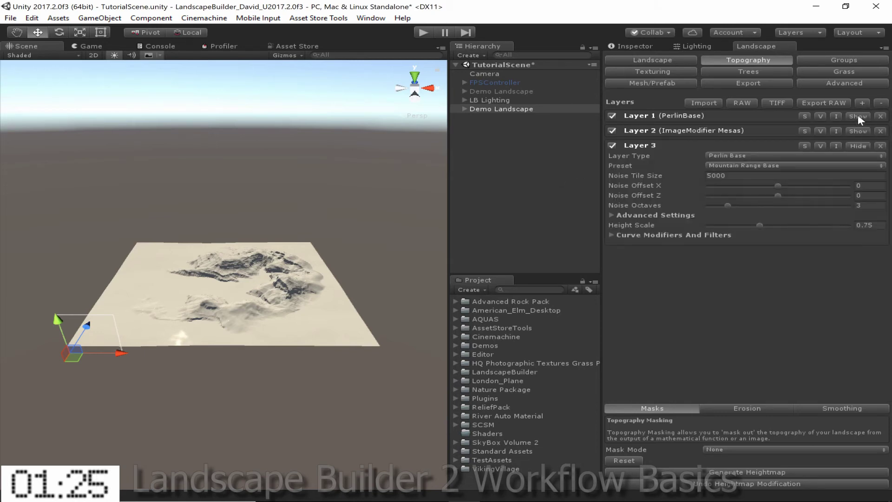
{"action": "left_click", "coordinate": [772, 165]}
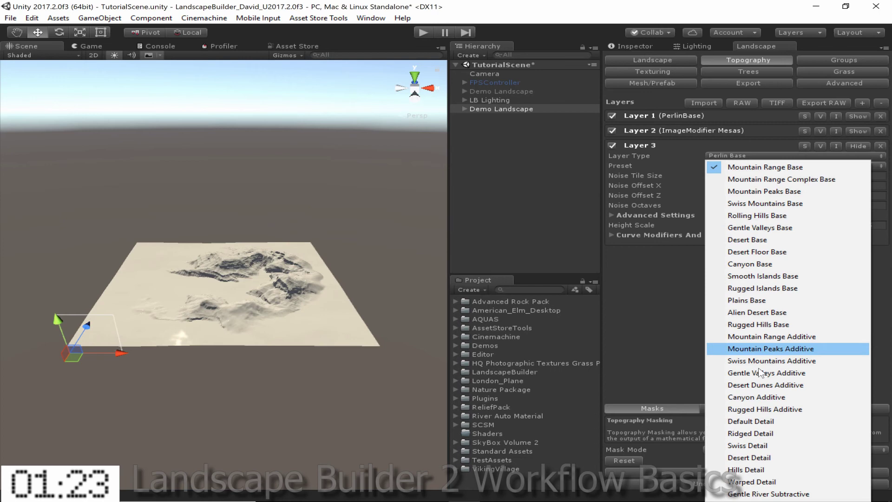
{"action": "left_click", "coordinate": [755, 421]}
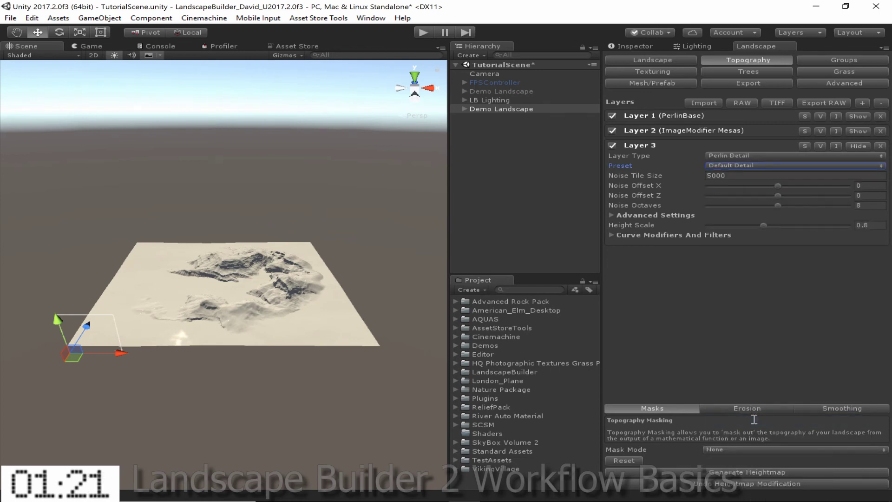
{"action": "left_click", "coordinate": [745, 470]}
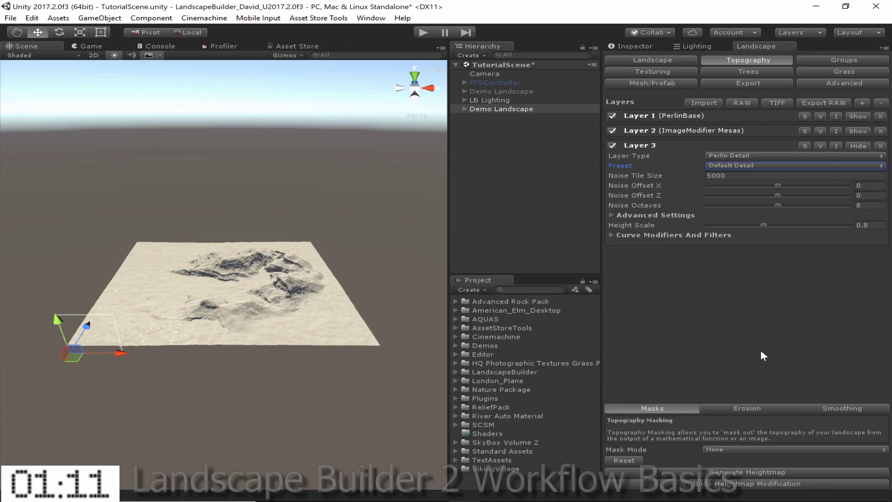
Load the Desert preset textures (SandAlbedo, Layered Rock, Basic Rock) and texture the landscape with them
{"action": "left_click", "coordinate": [674, 71]}
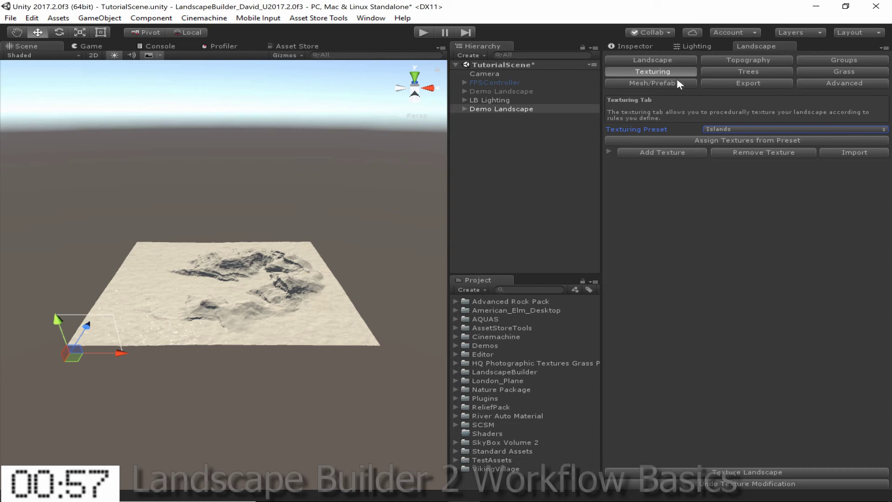
{"action": "left_click", "coordinate": [749, 129]}
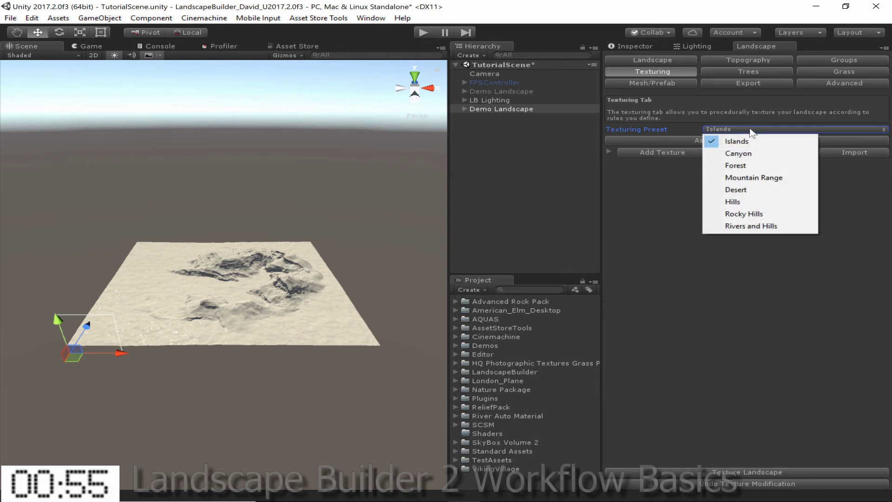
{"action": "left_click", "coordinate": [755, 189]}
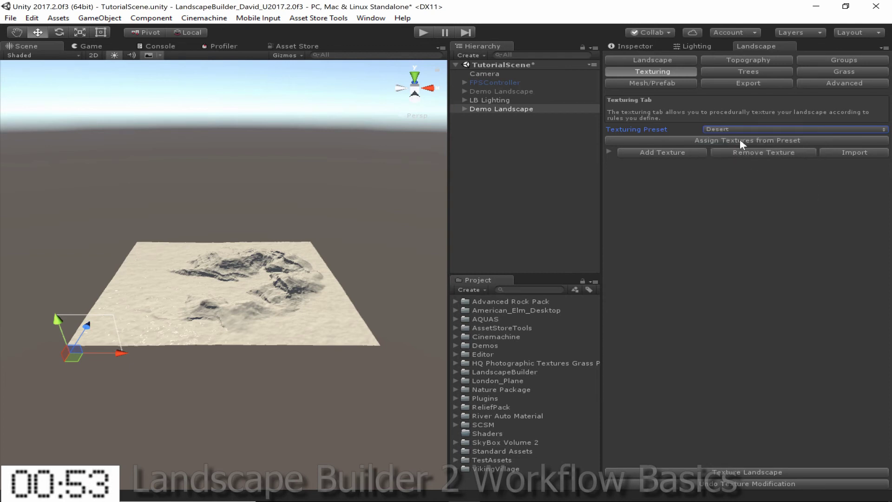
{"action": "left_click", "coordinate": [740, 138]}
{"action": "key", "text": "Return"}
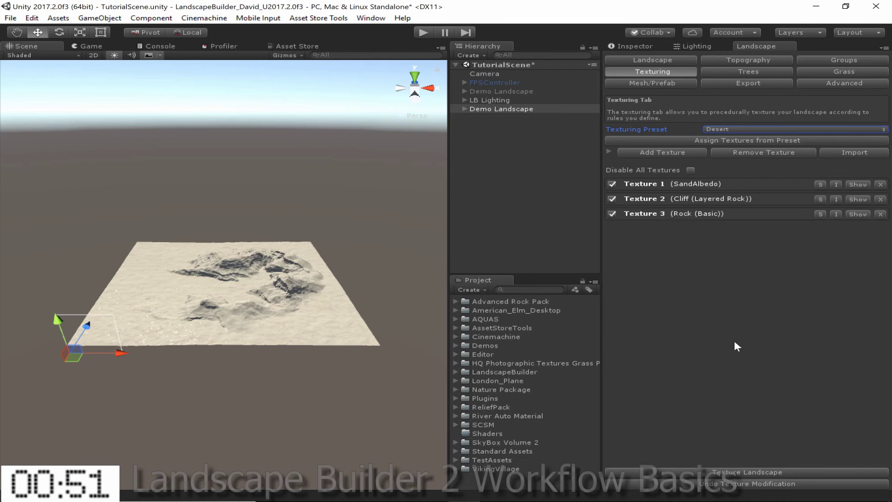
{"action": "left_click", "coordinate": [727, 470]}
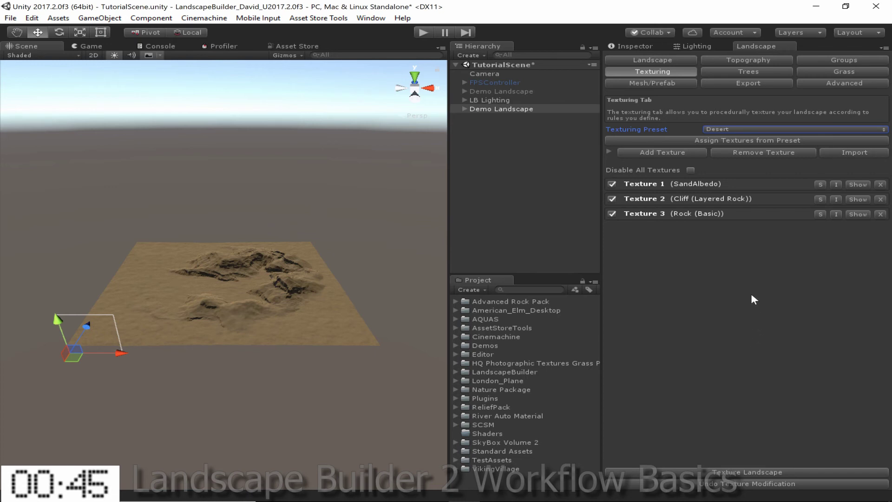
Swap in the Rocky Hills preset's four textures and retexture the landscape grassy green
{"action": "left_click", "coordinate": [744, 124]}
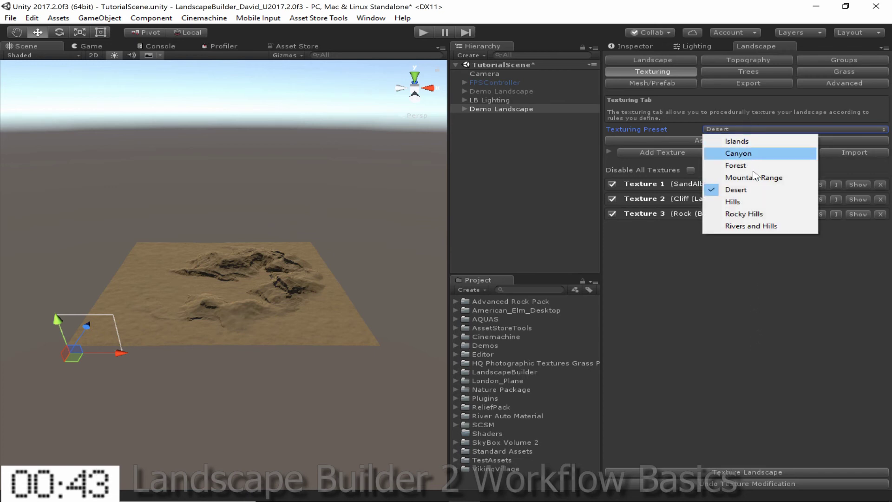
{"action": "left_click", "coordinate": [752, 214]}
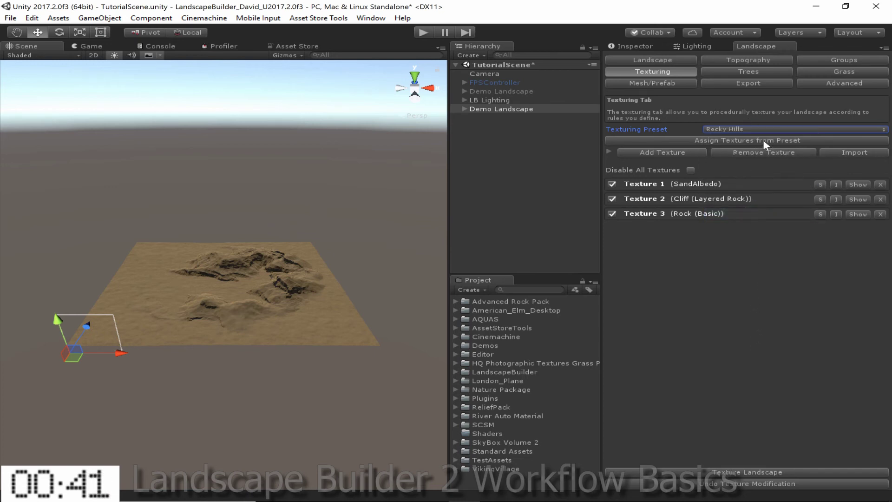
{"action": "left_click", "coordinate": [788, 139]}
{"action": "key", "text": "Return"}
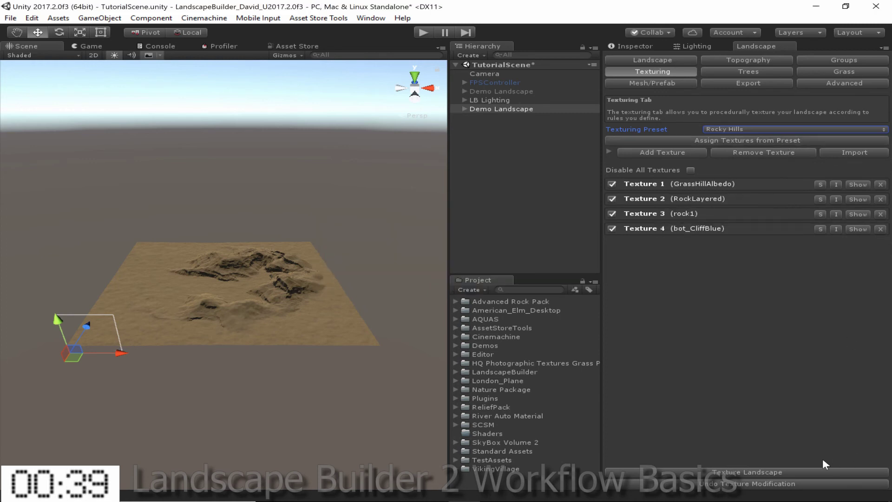
{"action": "left_click", "coordinate": [794, 471]}
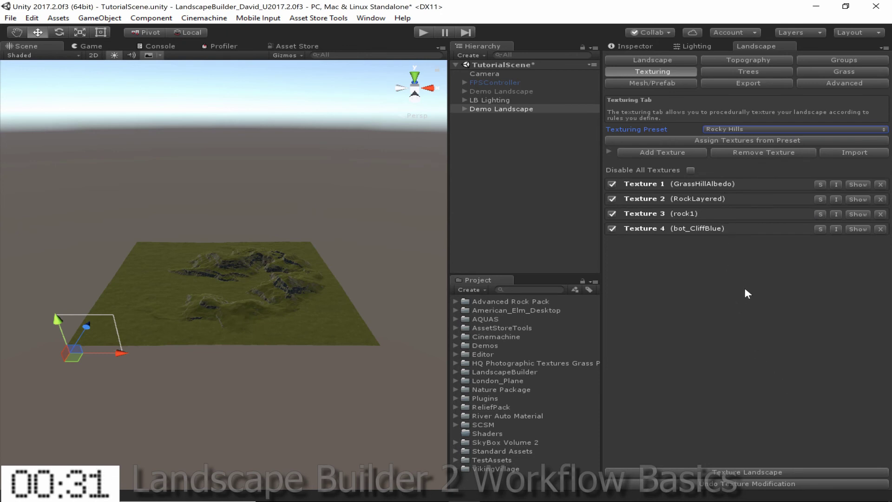
Load the Fast Forest preset's ScotsPineTypeA Col and ScotsPineTypeB Col trees and populate the landscape with them
{"action": "left_click", "coordinate": [770, 70]}
{"action": "left_click", "coordinate": [766, 128]}
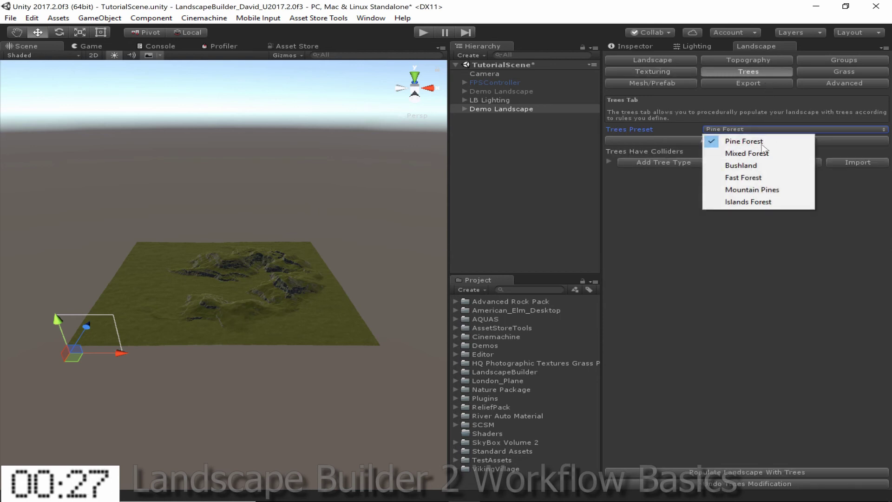
{"action": "left_click", "coordinate": [749, 177]}
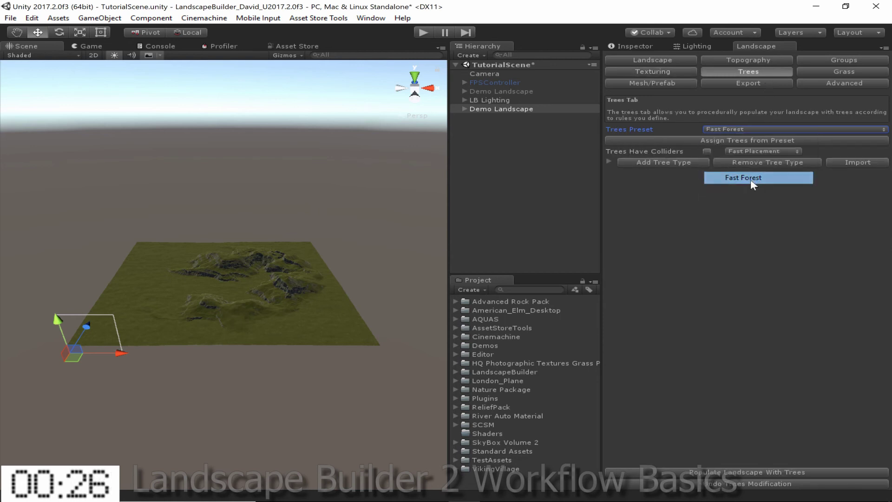
{"action": "left_click", "coordinate": [748, 138]}
{"action": "key", "text": "Return"}
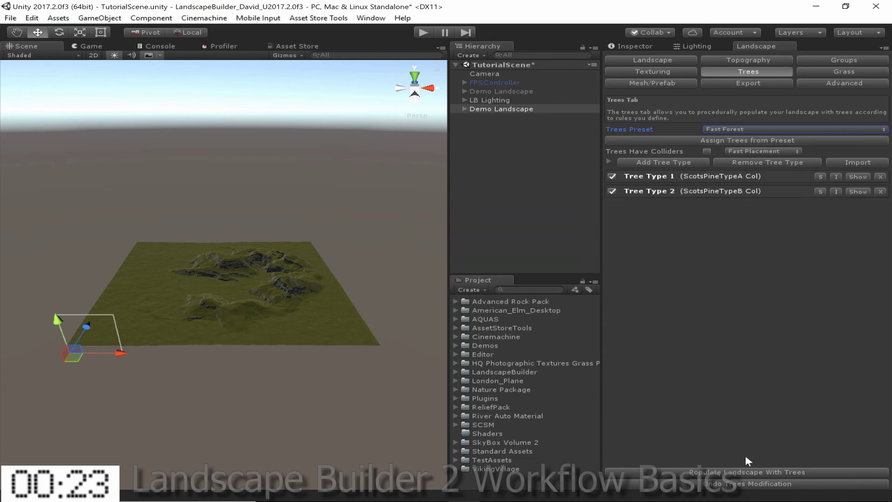
{"action": "left_click", "coordinate": [748, 468]}
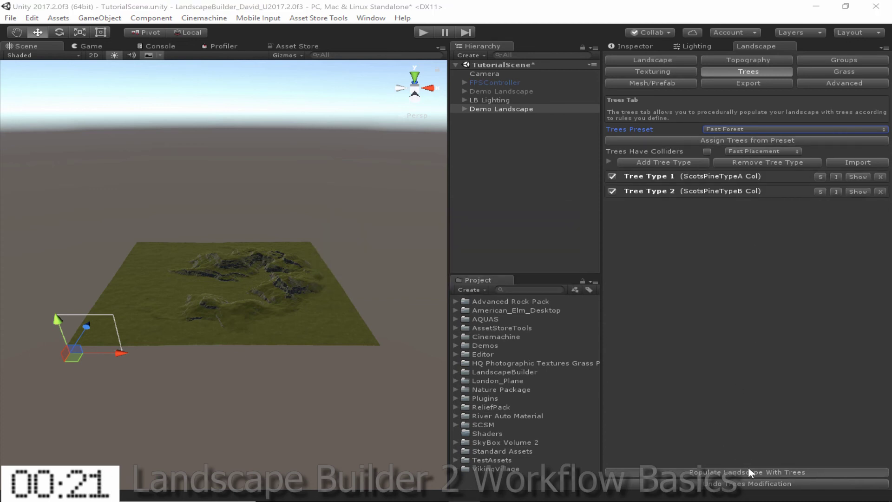
Replace the grass with the Savannah preset's GrassFrond02AlbedoAlpha and grass3, then populate the landscape
{"action": "left_click", "coordinate": [858, 73]}
{"action": "left_click", "coordinate": [784, 130]}
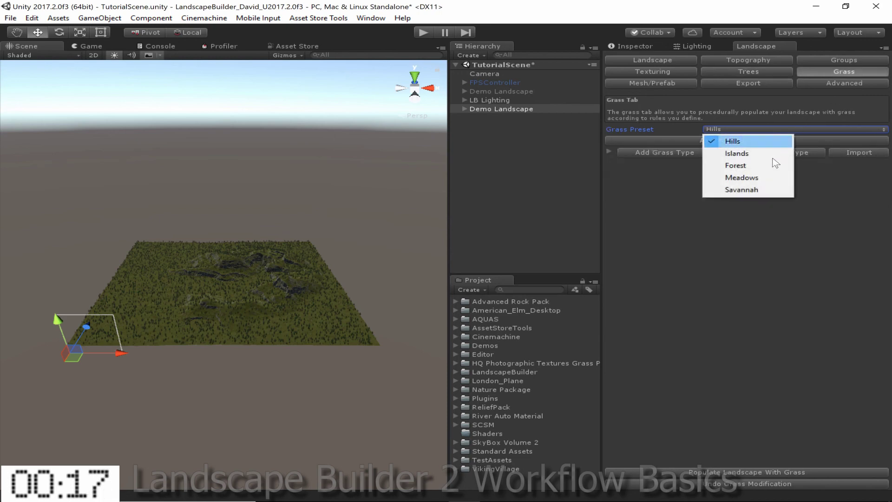
{"action": "left_click", "coordinate": [753, 190]}
{"action": "left_click", "coordinate": [763, 140]}
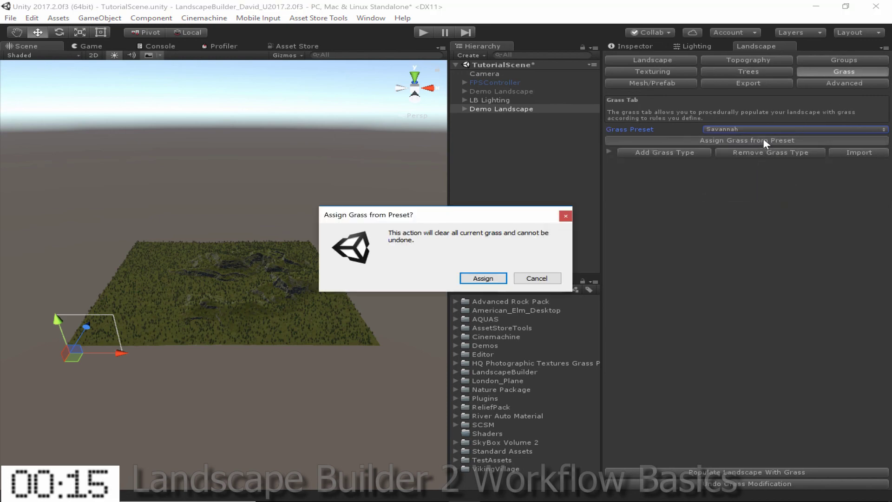
{"action": "key", "text": "Return"}
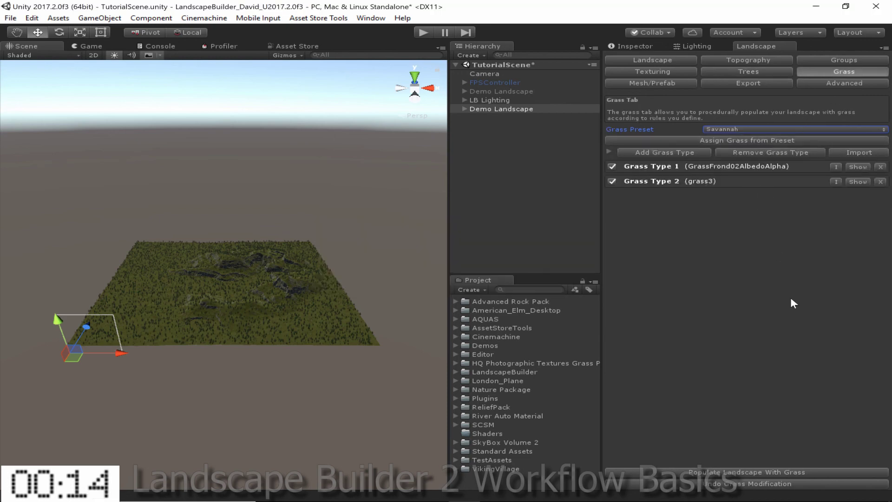
{"action": "left_click", "coordinate": [799, 470]}
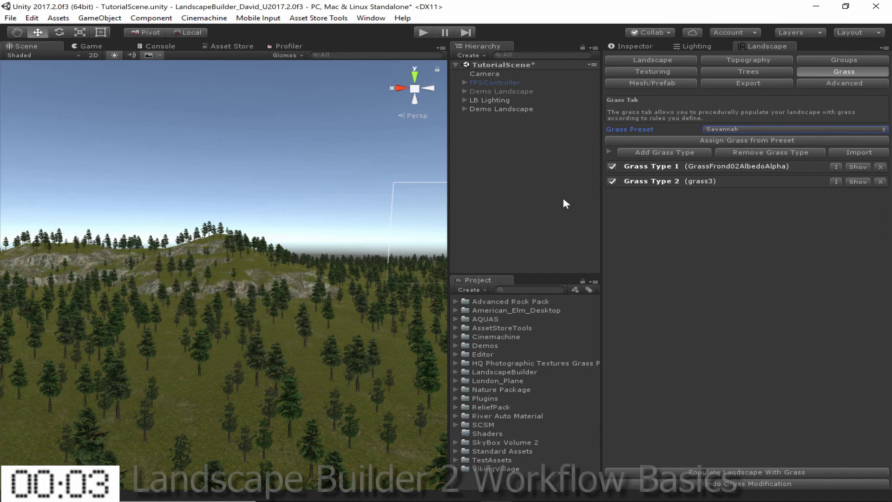
Enter Play mode to view the finished Demo Landscape in the Game view
{"action": "left_click", "coordinate": [425, 36]}
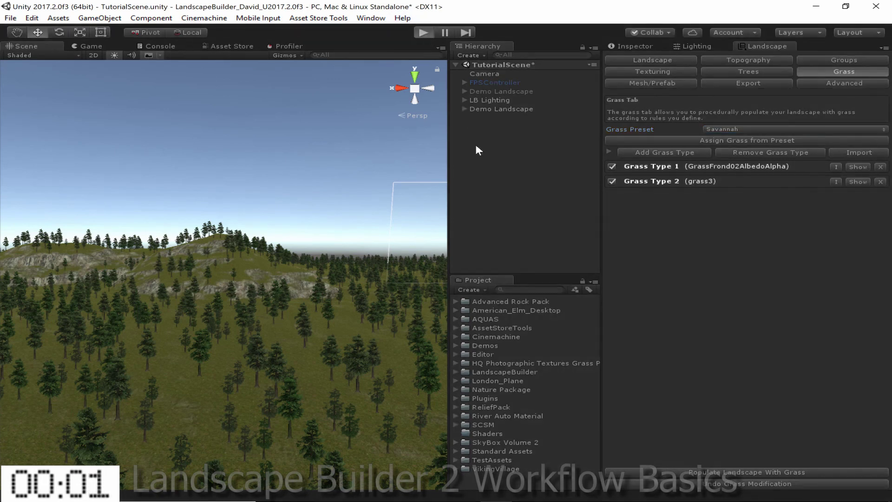